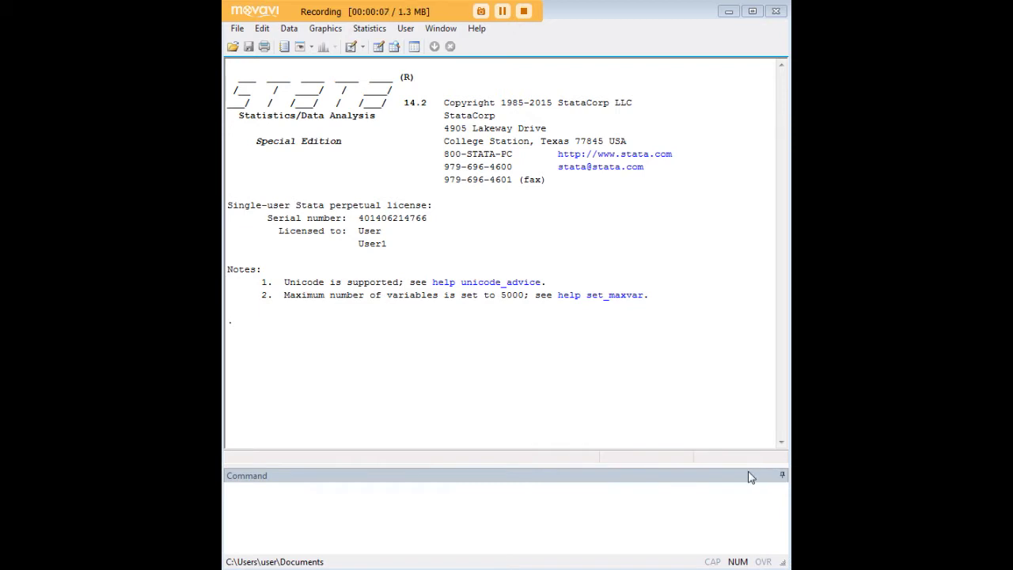
Load the 1980 census13 dataset with webuse census13.
{"action": "left_click", "coordinate": [700, 505]}
{"action": "type", "text": "webuse census13"}
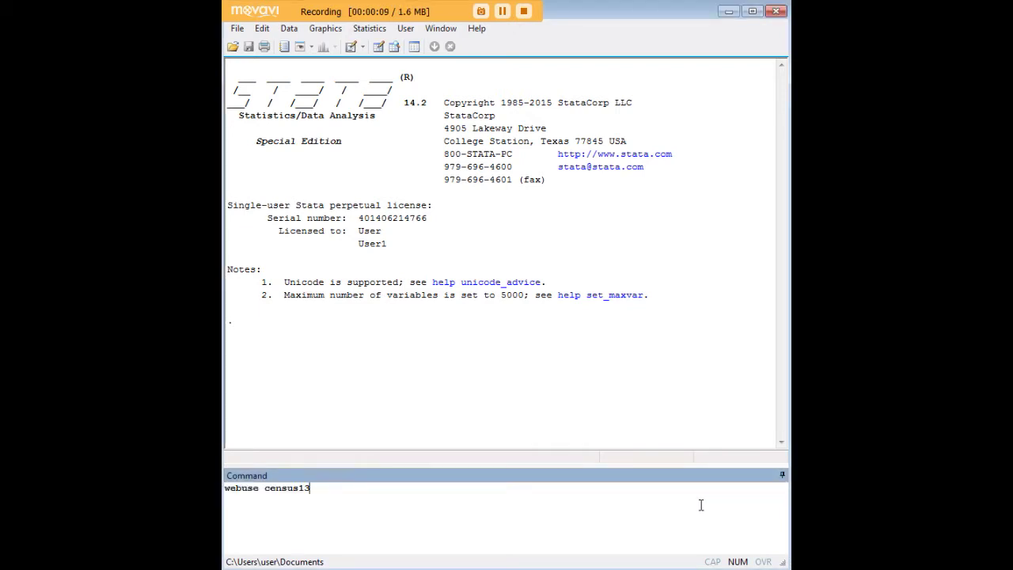
{"action": "key", "text": "Return"}
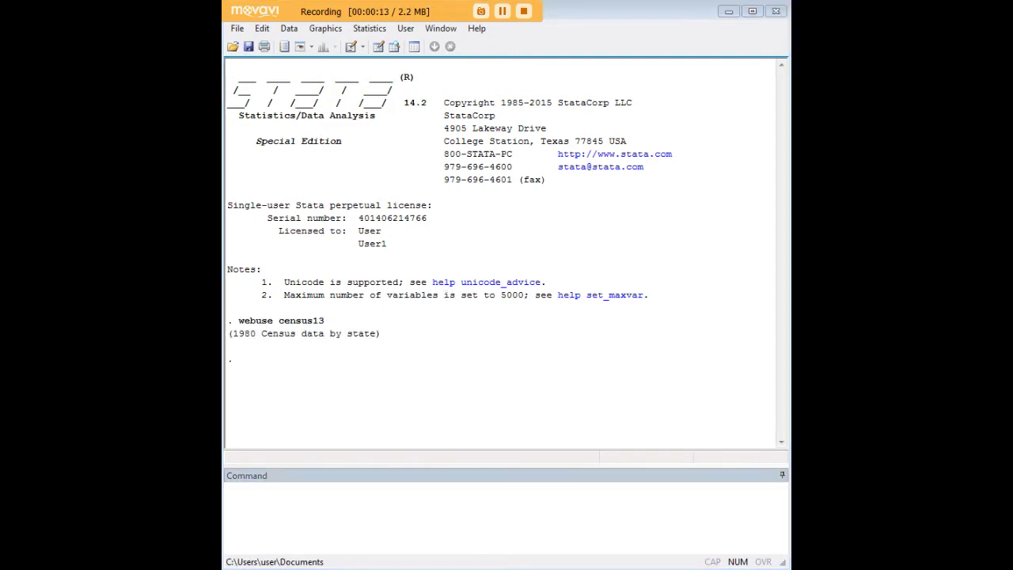
Open the loaded census13 data in the Data Editor with the edit command.
{"action": "left_click", "coordinate": [698, 511]}
{"action": "type", "text": "ed"}
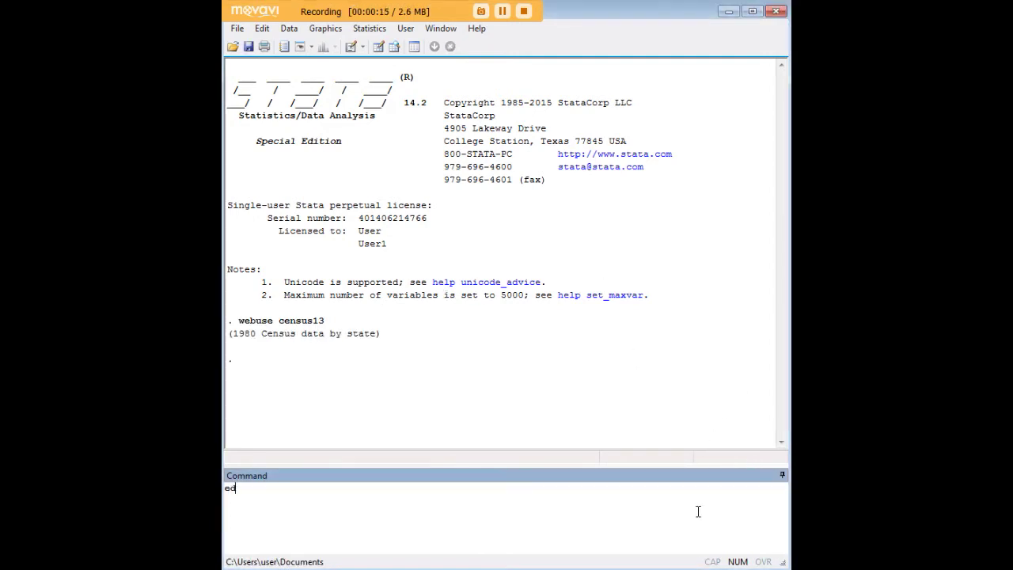
{"action": "type", "text": "it"}
{"action": "key", "text": "Return"}
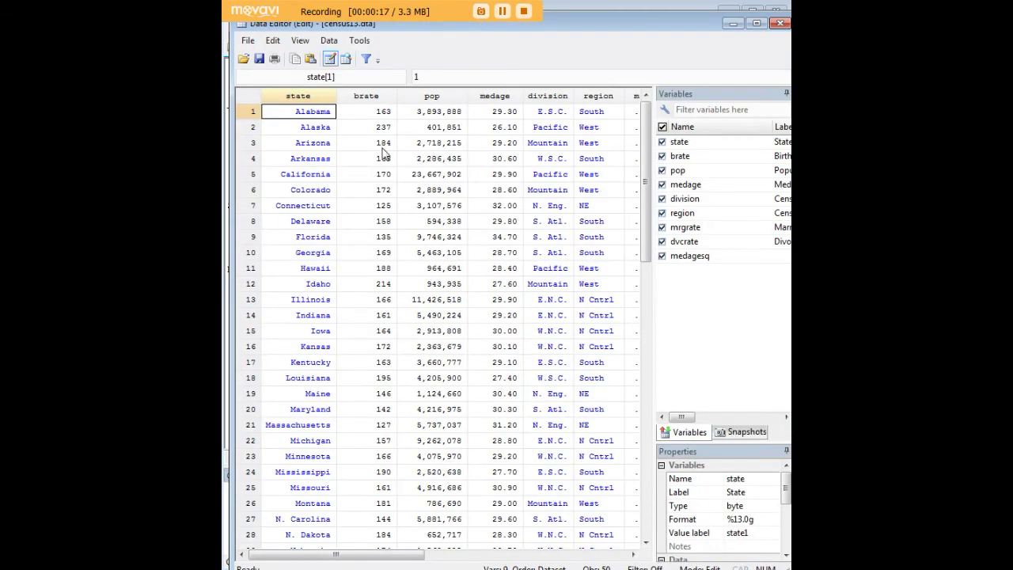
Browse the census13 state rows, comparing the mrgrate and dvcrate columns, then close the Data Editor.
{"action": "scroll", "coordinate": [426, 163], "scroll_direction": "down", "scroll_amount": 5}
{"action": "scroll", "coordinate": [431, 261], "scroll_direction": "up", "scroll_amount": 5}
{"action": "left_click", "coordinate": [449, 116]}
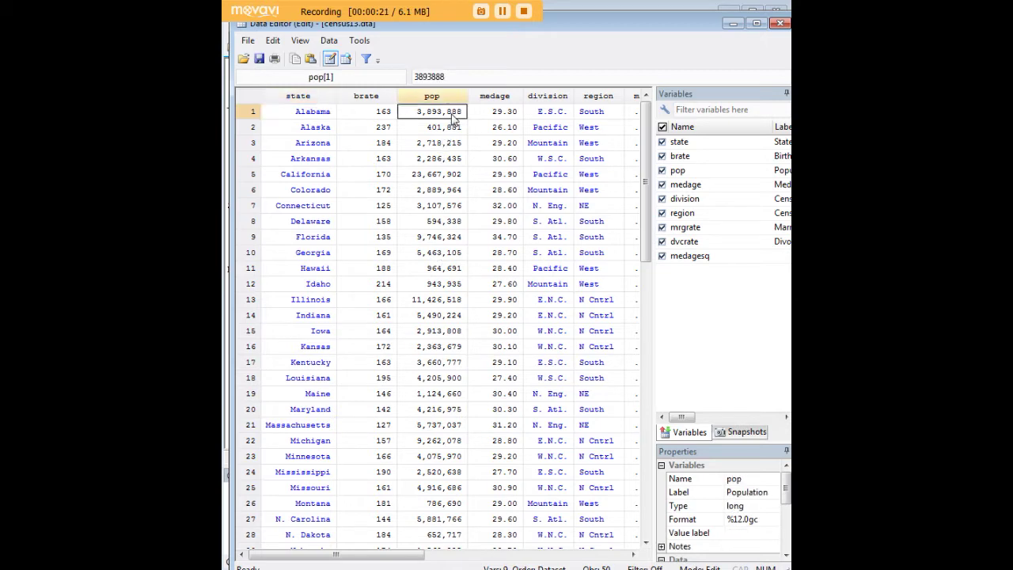
{"action": "key", "text": "Right"}
{"action": "key", "text": "Right"}
{"action": "key", "text": "Right"}
{"action": "key", "text": "Right"}
{"action": "key", "text": "Right"}
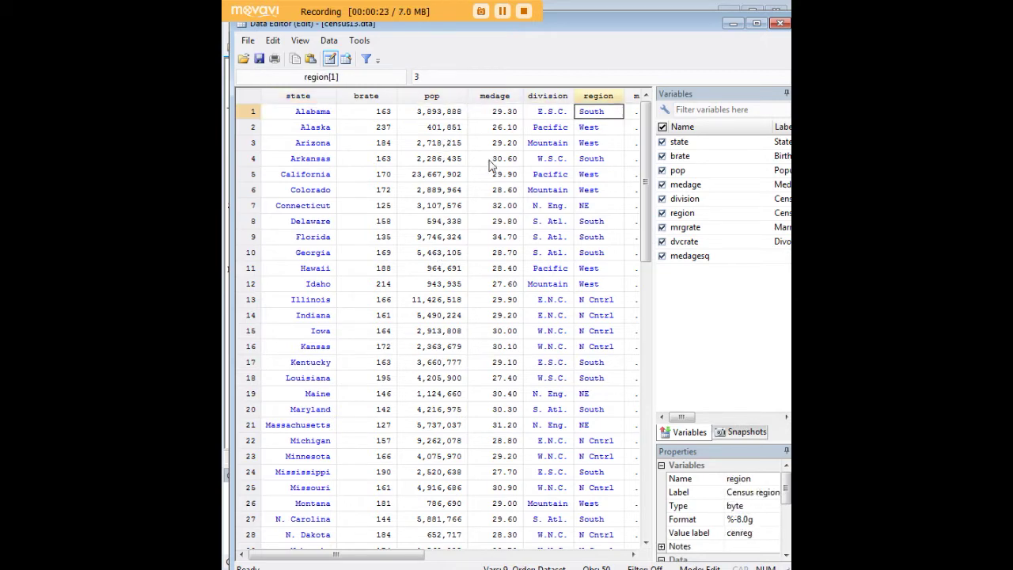
{"action": "key", "text": "Left"}
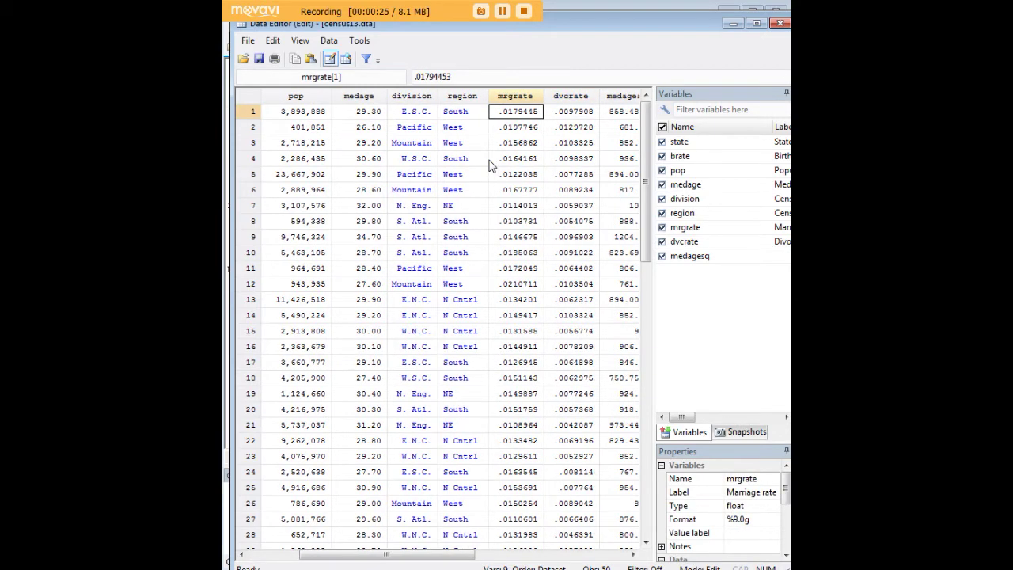
{"action": "key", "text": "Right"}
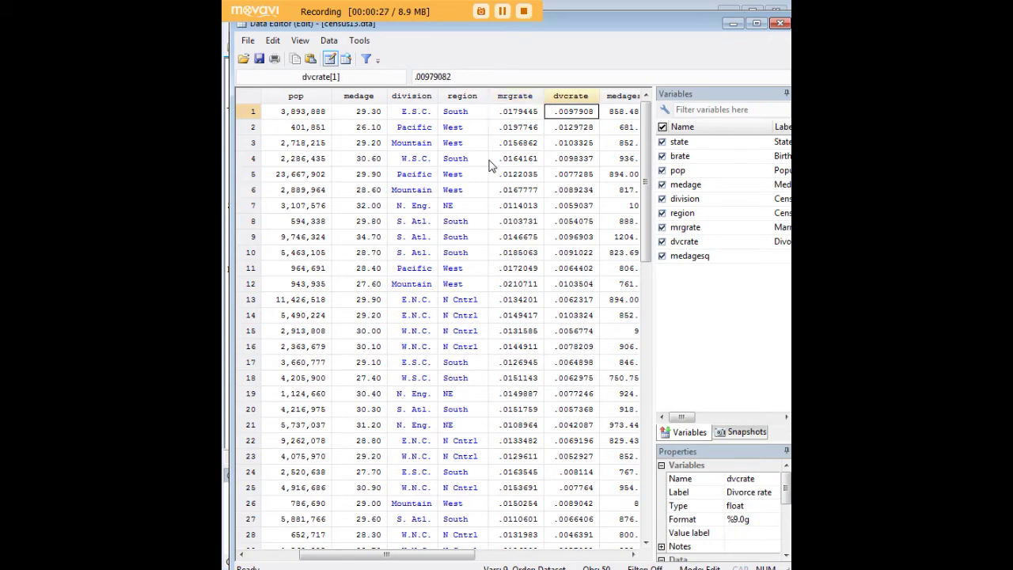
{"action": "key", "text": "Left"}
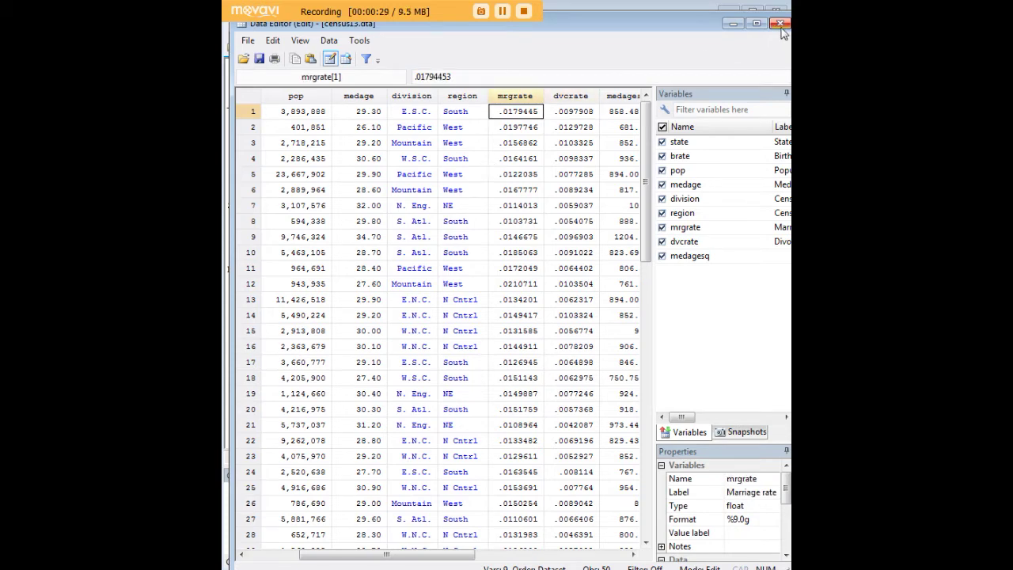
{"action": "left_click", "coordinate": [733, 24]}
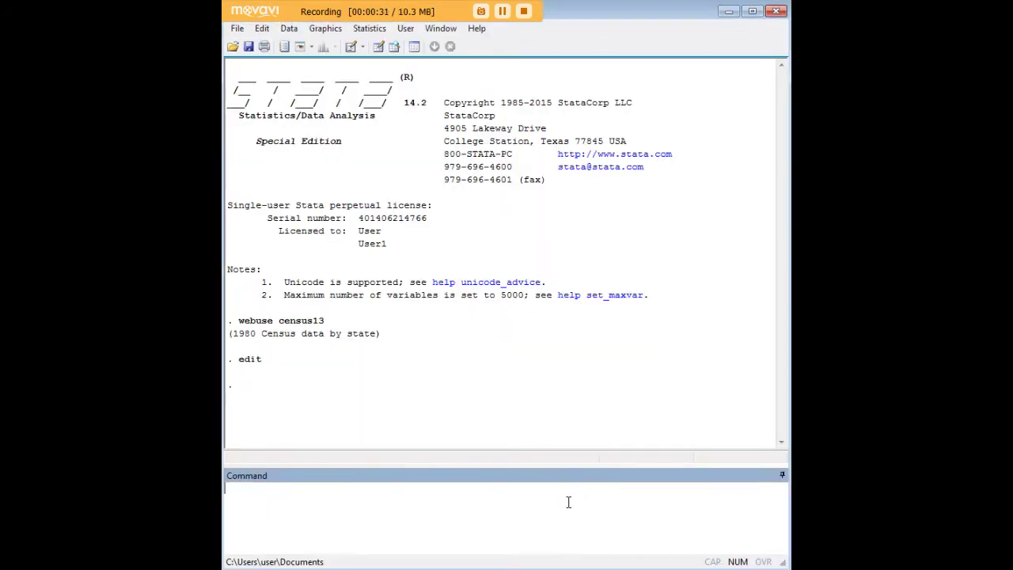
Run reg mrgrate dvcrate, then draw the lvr2plot leverage-versus-residual-squared plot.
{"action": "type", "text": "reg mrgrate dvcrate"}
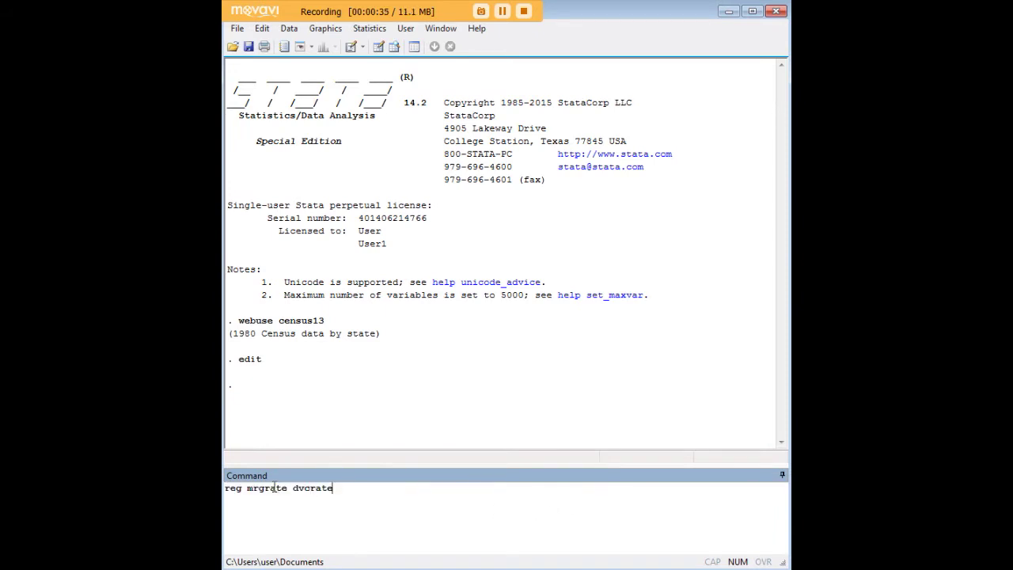
{"action": "key", "text": "Return"}
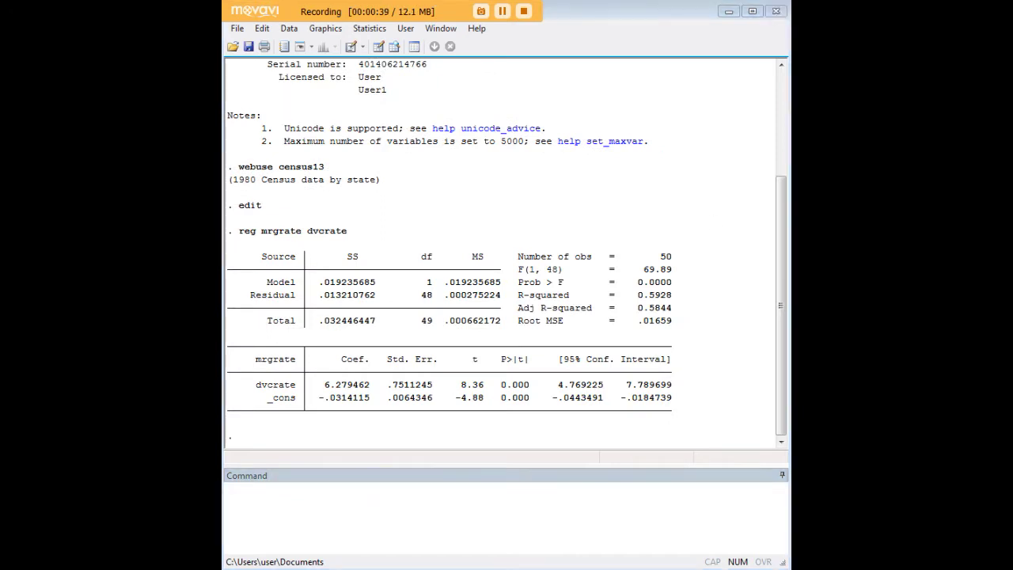
{"action": "left_click", "coordinate": [631, 507]}
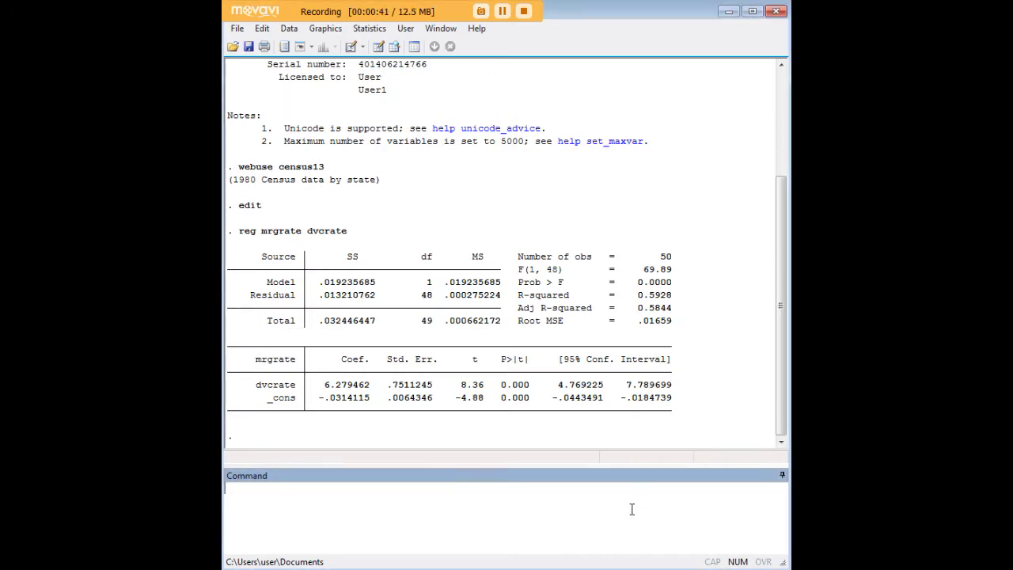
{"action": "type", "text": "lvr2plot"}
{"action": "key", "text": "Return"}
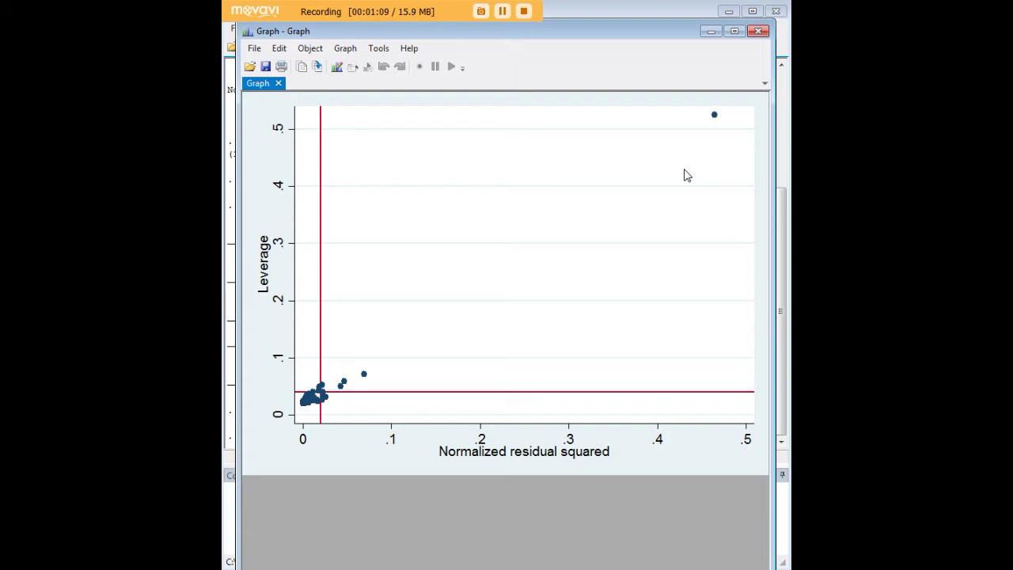
Minimize the lvr2plot graph window to see the regression output again.
{"action": "left_click", "coordinate": [708, 36]}
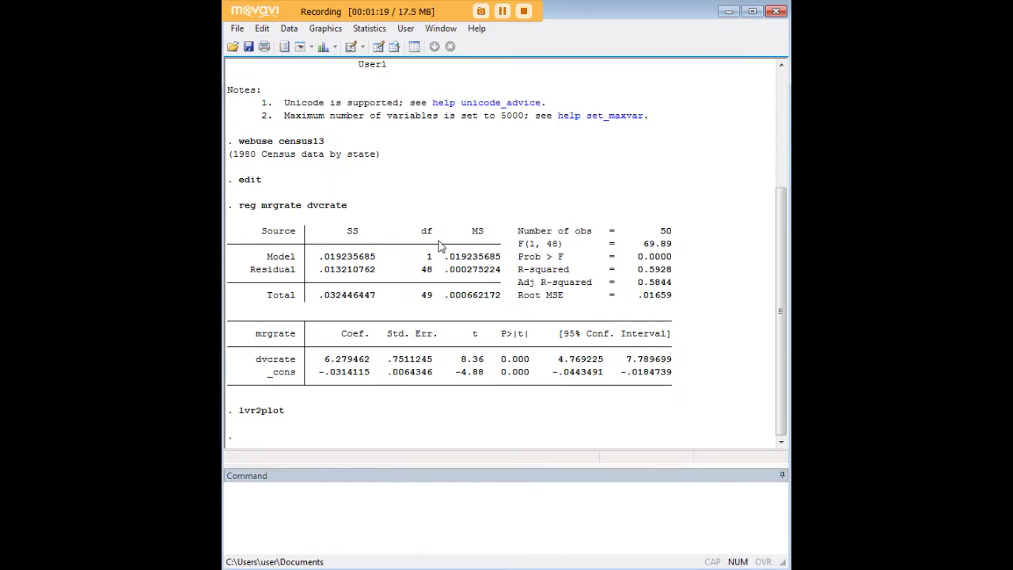
Highlight the 6.279462 dvcrate coefficient, then enter lvr2plot, ml(state) and highlight its parts.
{"action": "left_click_drag", "start_coordinate": [378, 362], "coordinate": [324, 362]}
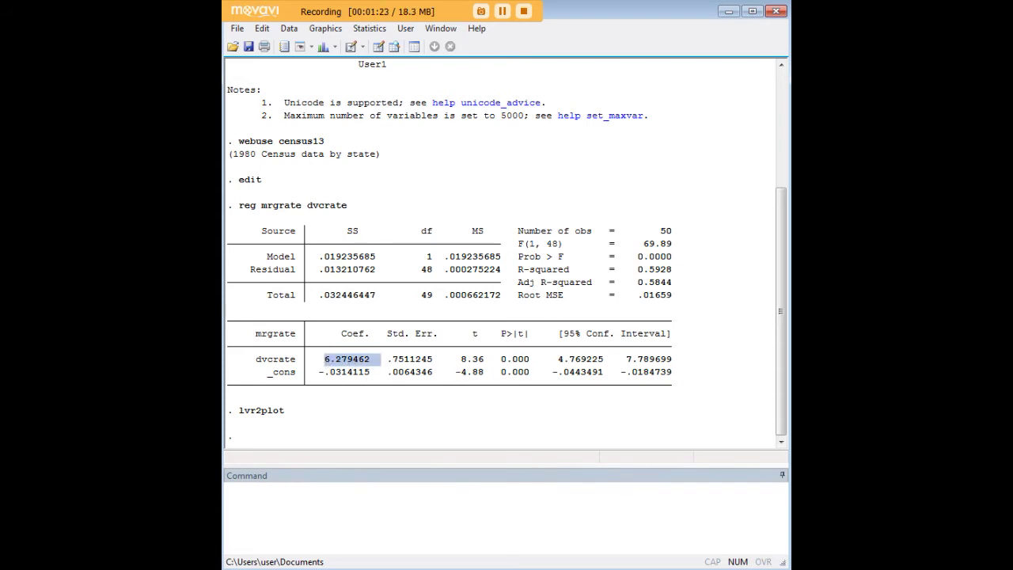
{"action": "key", "text": "alt+Tab"}
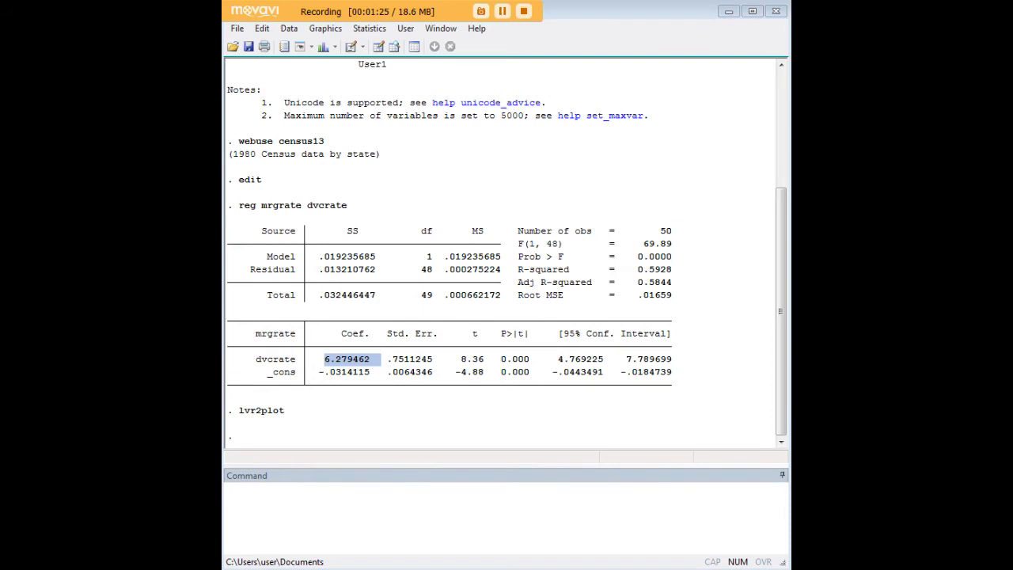
{"action": "left_click", "coordinate": [593, 502]}
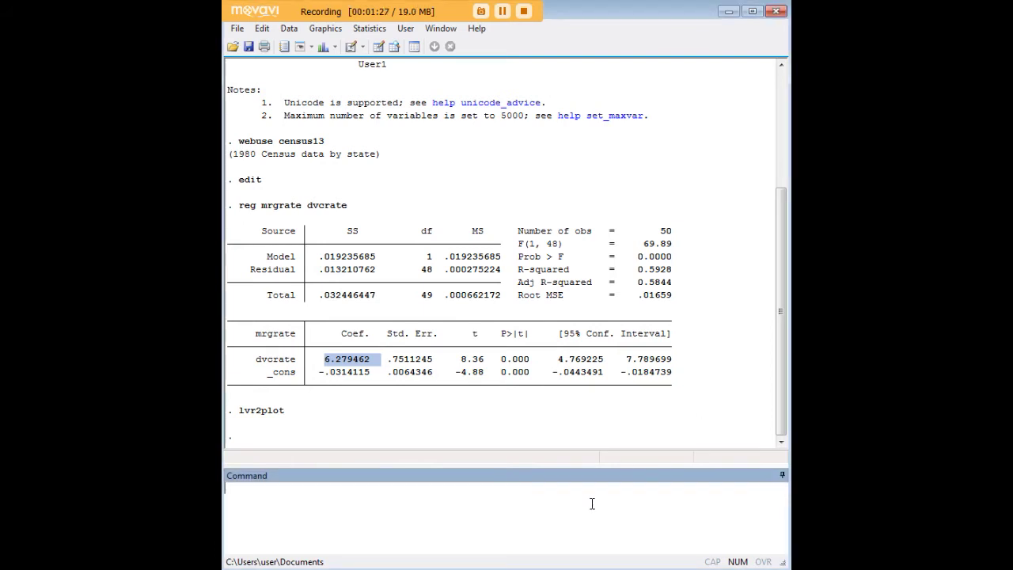
{"action": "type", "text": "lvr2plot, ml(state)"}
{"action": "left_click_drag", "start_coordinate": [346, 492], "coordinate": [281, 489]}
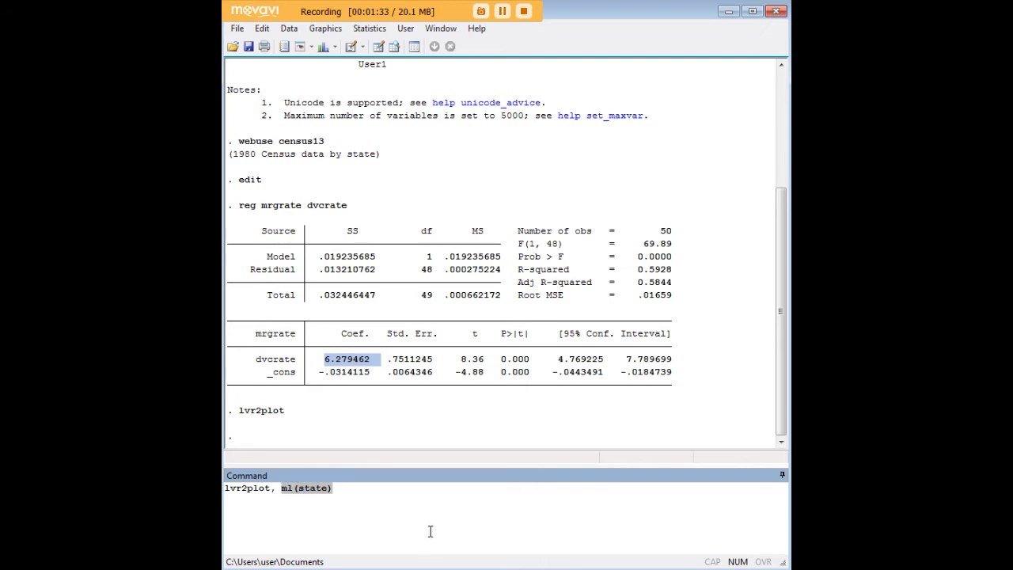
{"action": "left_click_drag", "start_coordinate": [269, 489], "coordinate": [224, 488]}
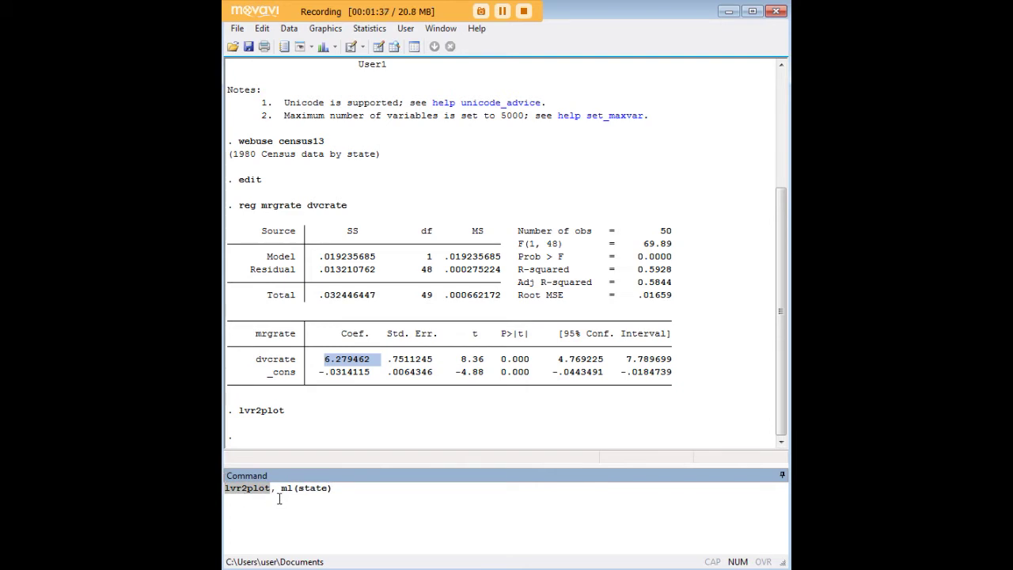
{"action": "left_click_drag", "start_coordinate": [281, 489], "coordinate": [289, 490]}
{"action": "left_click", "coordinate": [323, 489]}
{"action": "key", "text": "ctrl+a"}
{"action": "key", "text": "ctrl+c"}
Check the state column in the Data Editor, then run lvr2plot, ml(state) to label points by state.
{"action": "key", "text": "BackSpace"}
{"action": "key", "text": "Return"}
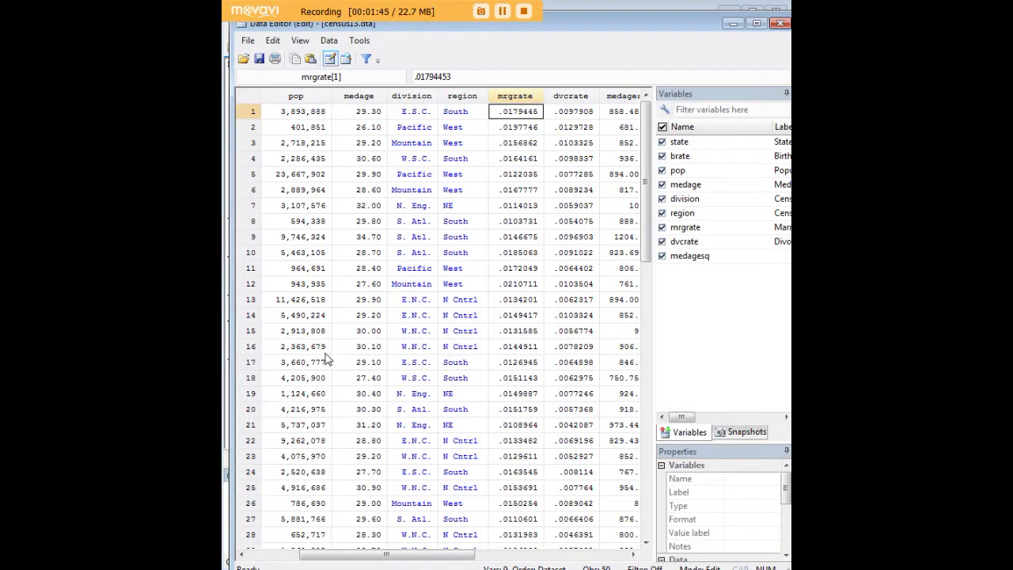
{"action": "left_click", "coordinate": [466, 115]}
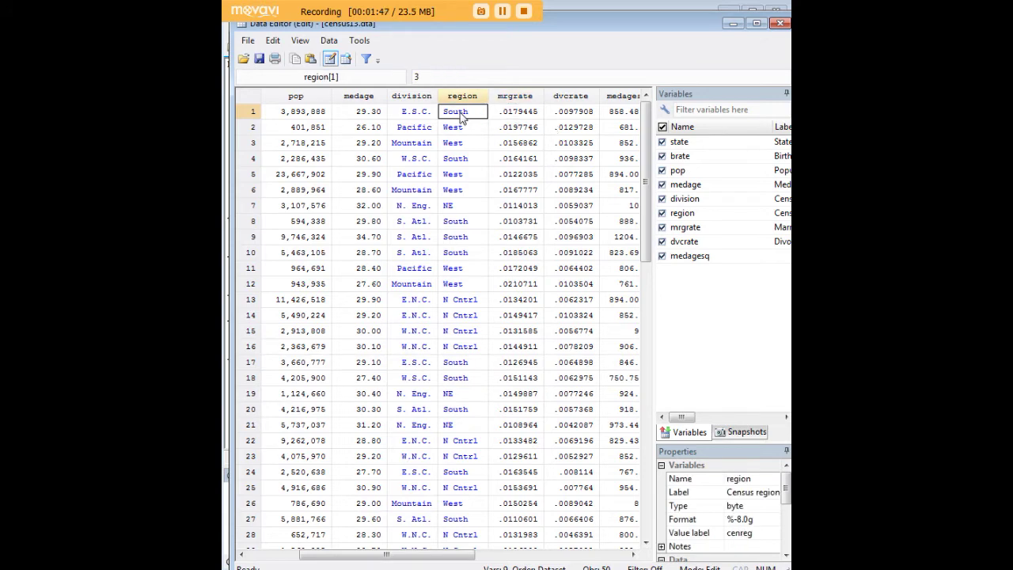
{"action": "key", "text": "Left"}
{"action": "key", "text": "Home"}
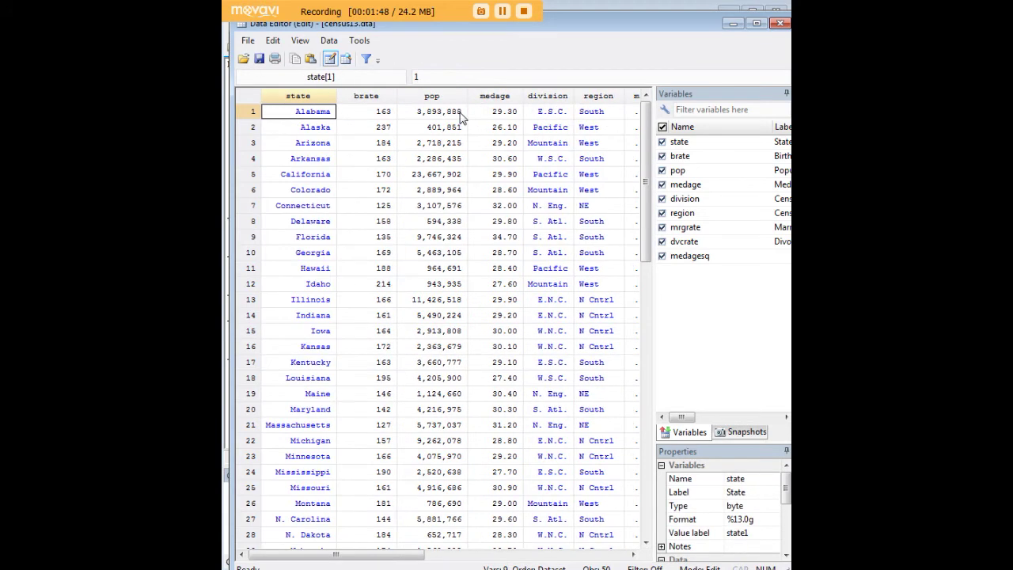
{"action": "left_click", "coordinate": [294, 97]}
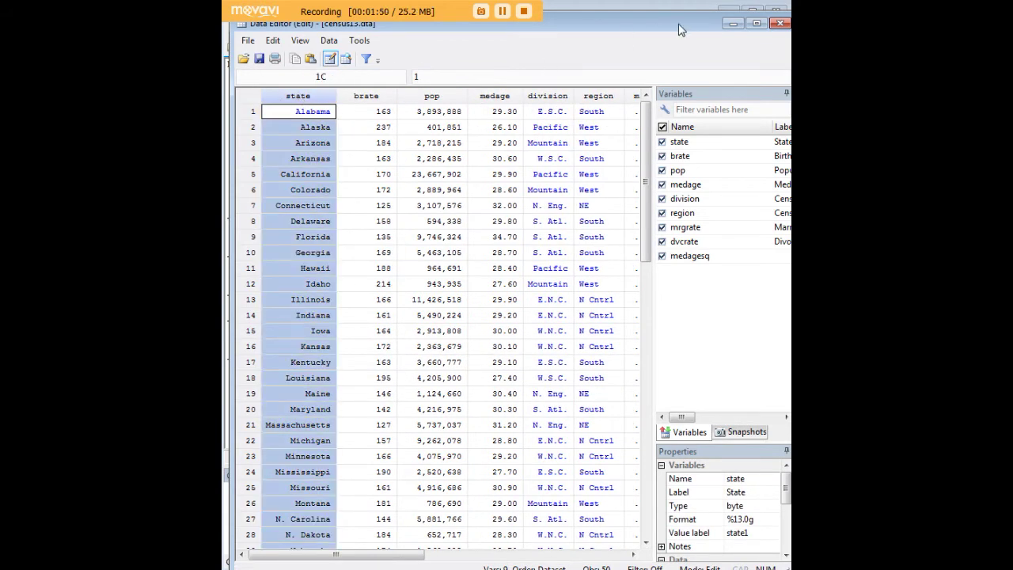
{"action": "left_click", "coordinate": [733, 24]}
{"action": "key", "text": "ctrl+v"}
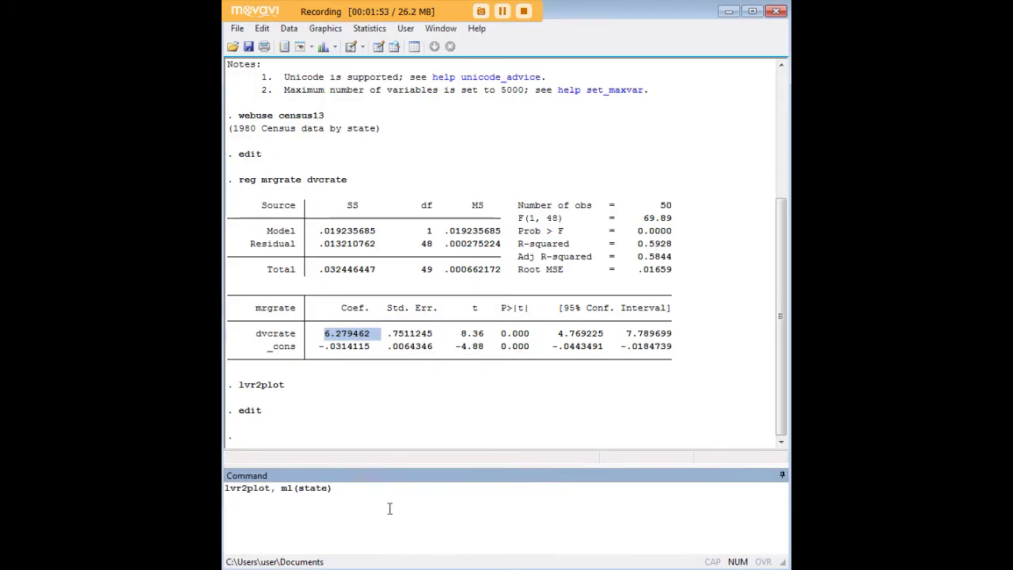
{"action": "key", "text": "Return"}
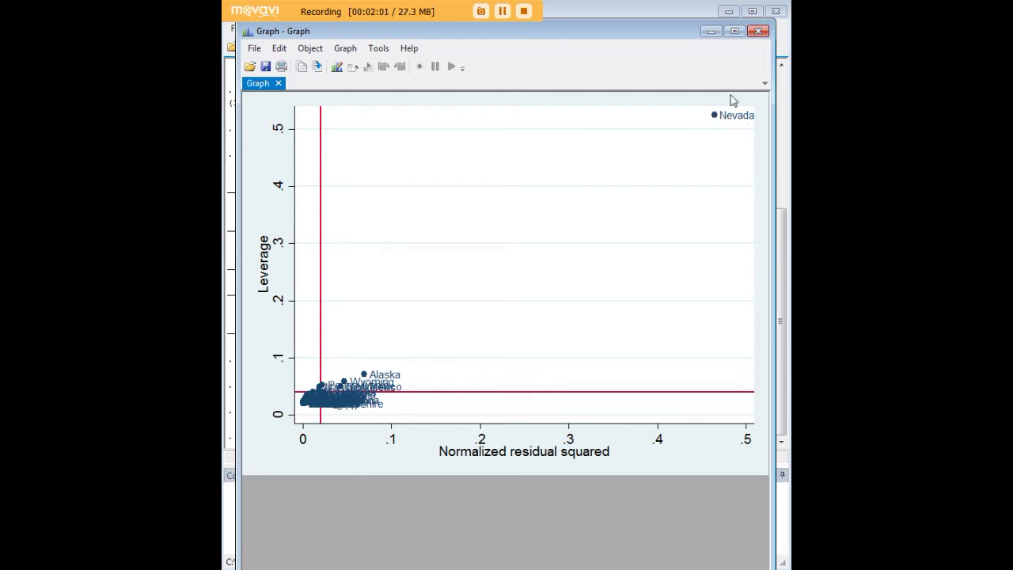
Close the state-labelled leverage plot and return to the Command window.
{"action": "left_click", "coordinate": [758, 32]}
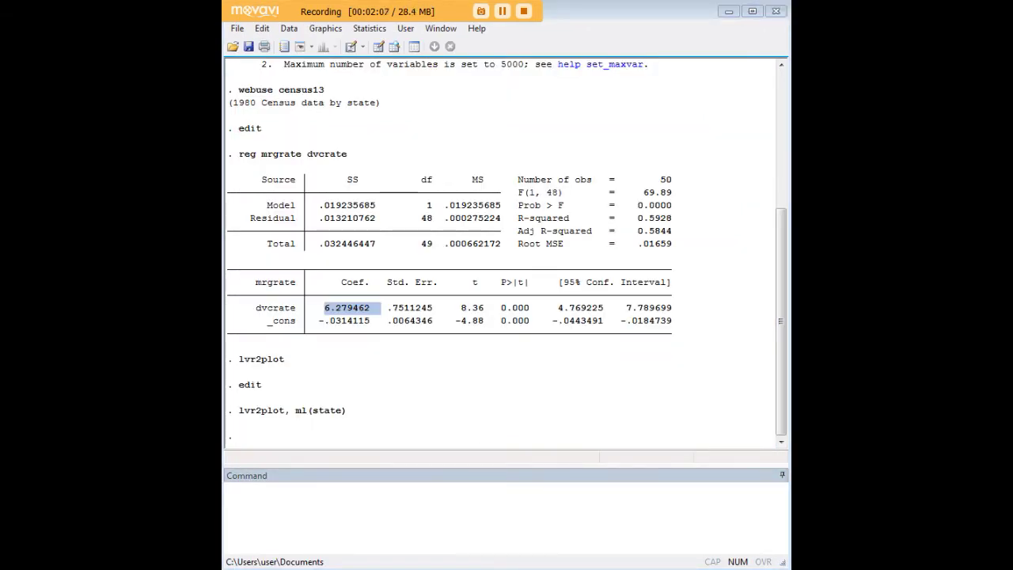
{"action": "left_click", "coordinate": [578, 518]}
Run list state, table and page through the full list to Wyoming.
{"action": "type", "text": "list state, table"}
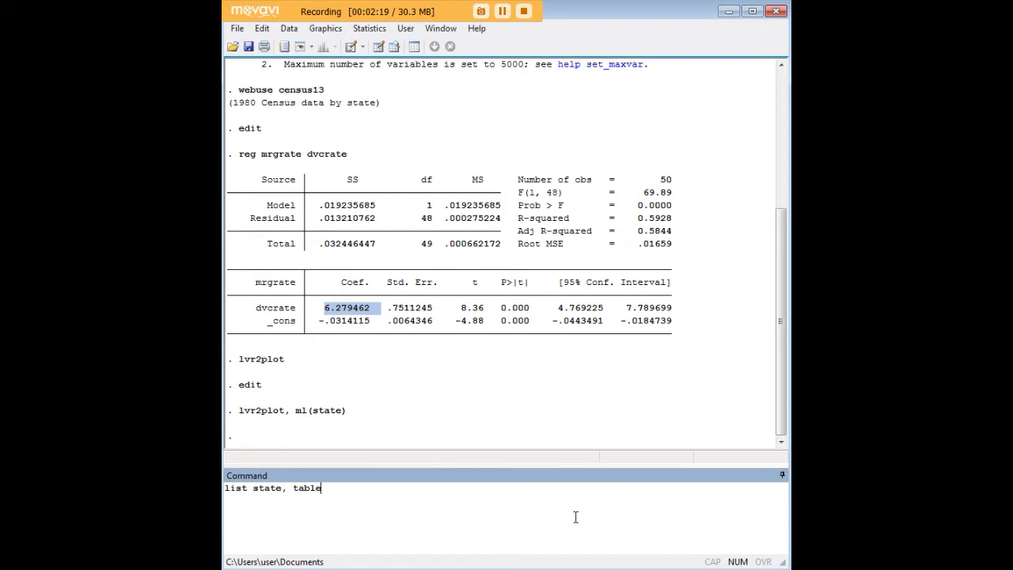
{"action": "key", "text": "Return"}
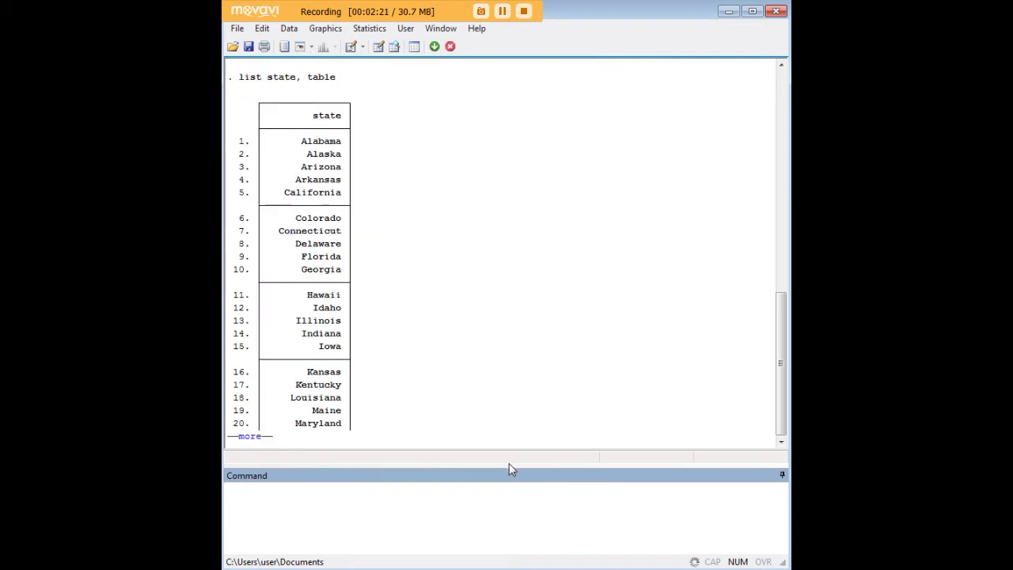
{"action": "left_click_drag", "start_coordinate": [335, 79], "coordinate": [271, 80]}
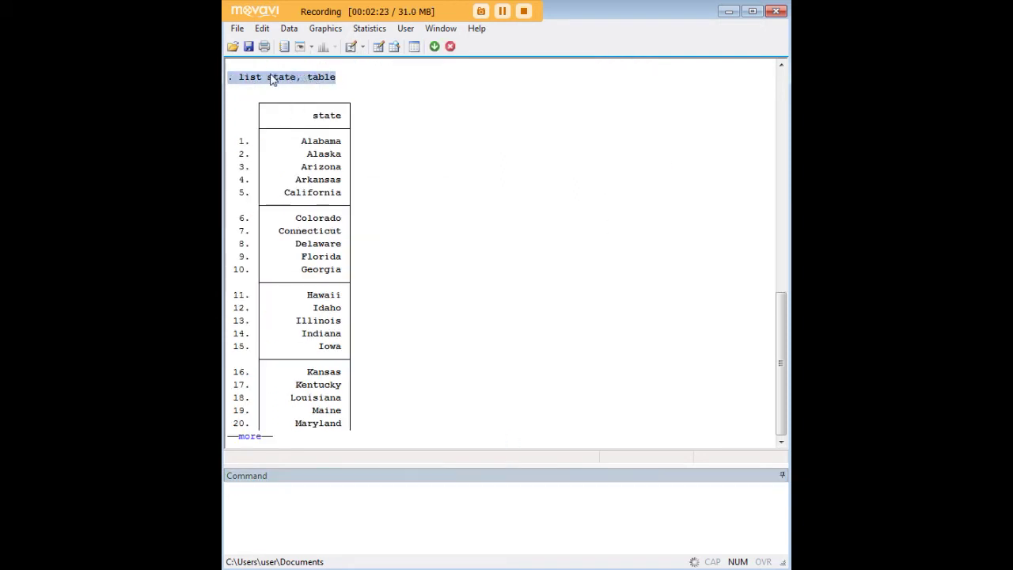
{"action": "left_click", "coordinate": [264, 437]}
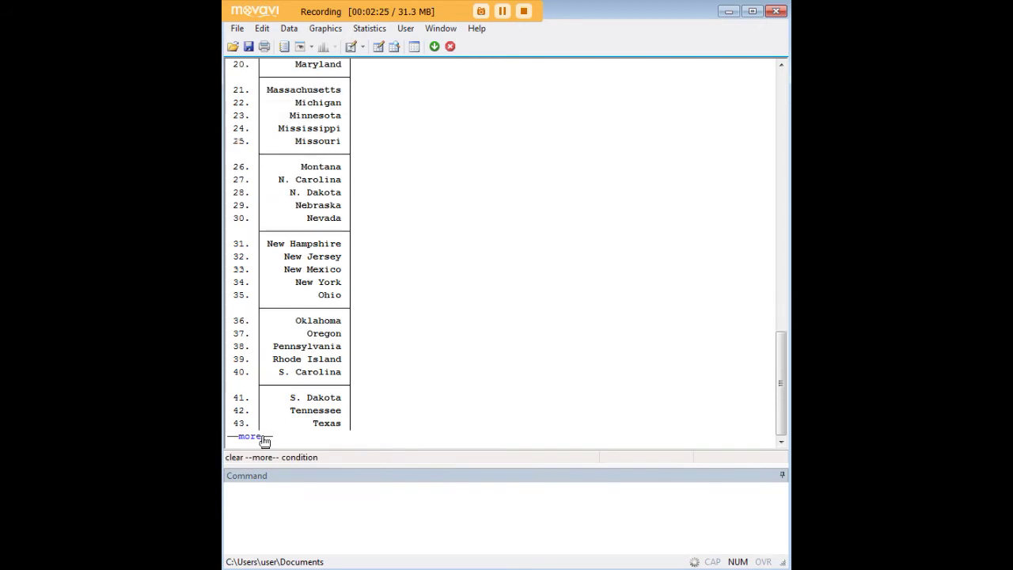
{"action": "left_click", "coordinate": [263, 437]}
Scroll back through the list and mark Nevada as observation 30.
{"action": "scroll", "coordinate": [388, 333], "scroll_direction": "up", "scroll_amount": 3}
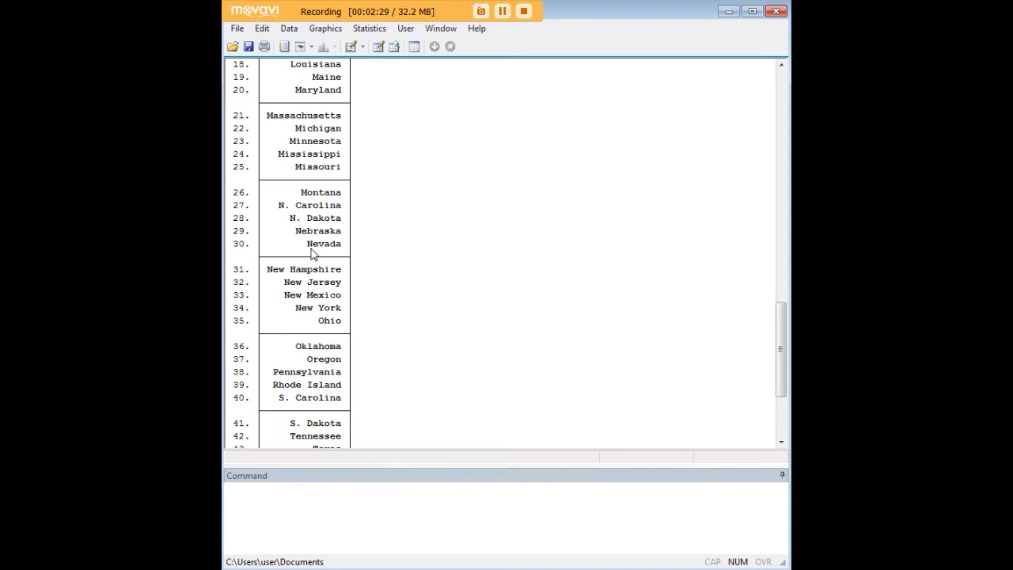
{"action": "scroll", "coordinate": [317, 250], "scroll_direction": "up", "scroll_amount": 5}
{"action": "scroll", "coordinate": [281, 152], "scroll_direction": "up", "scroll_amount": 3}
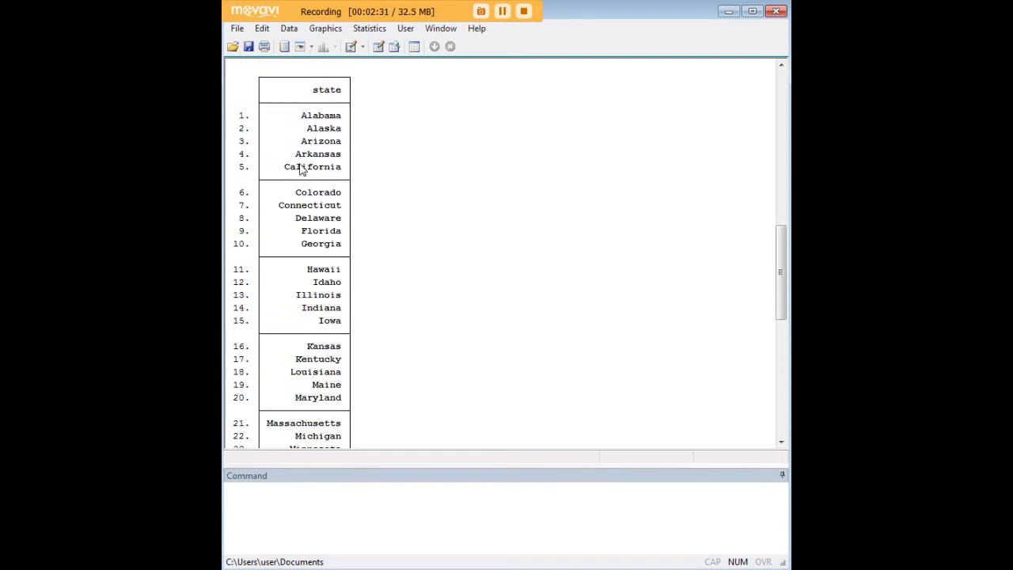
{"action": "scroll", "coordinate": [304, 186], "scroll_direction": "up", "scroll_amount": 3}
{"action": "scroll", "coordinate": [333, 248], "scroll_direction": "down", "scroll_amount": 4}
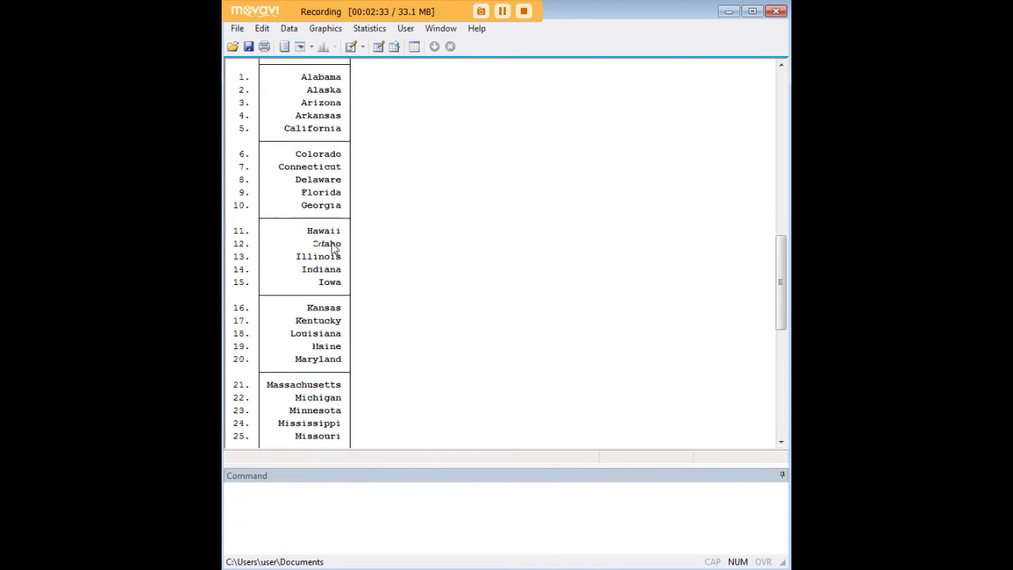
{"action": "scroll", "coordinate": [280, 265], "scroll_direction": "down", "scroll_amount": 4}
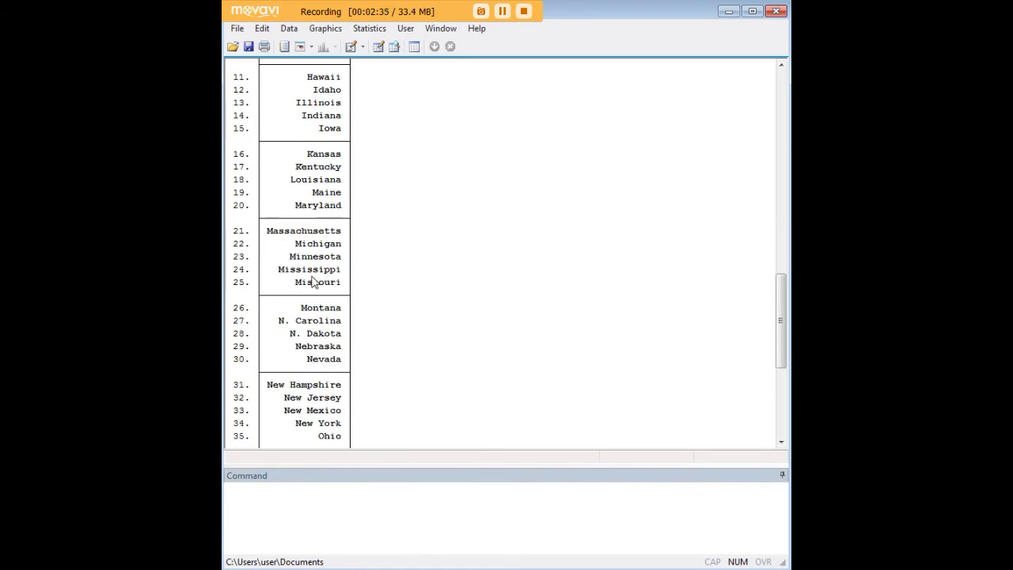
{"action": "scroll", "coordinate": [301, 278], "scroll_direction": "down", "scroll_amount": 2}
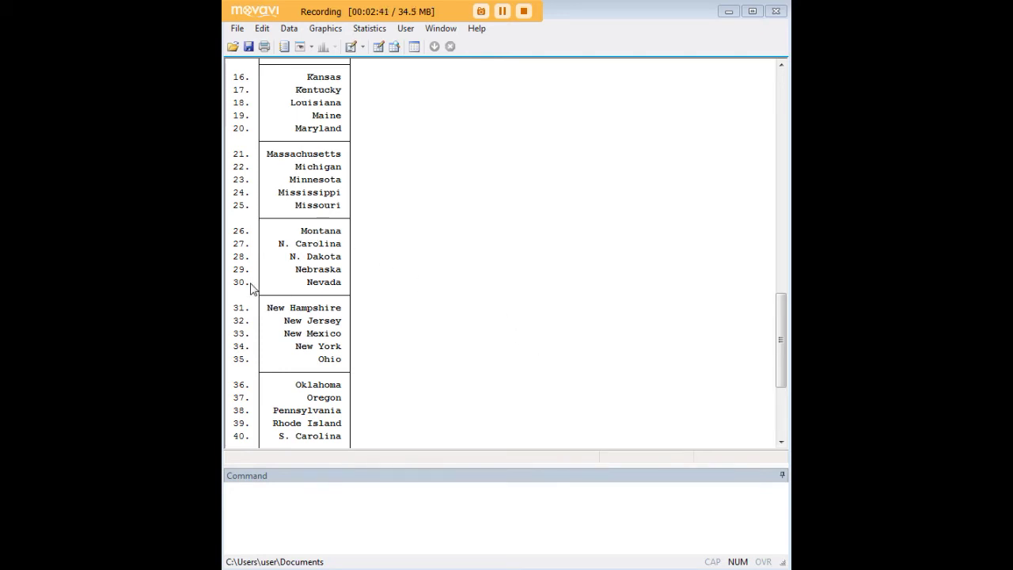
{"action": "left_click_drag", "start_coordinate": [251, 288], "coordinate": [235, 282]}
Run reg mrgrate dvcrate if state !=30, giving 49 observations and coefficient .9744564.
{"action": "left_click", "coordinate": [417, 511]}
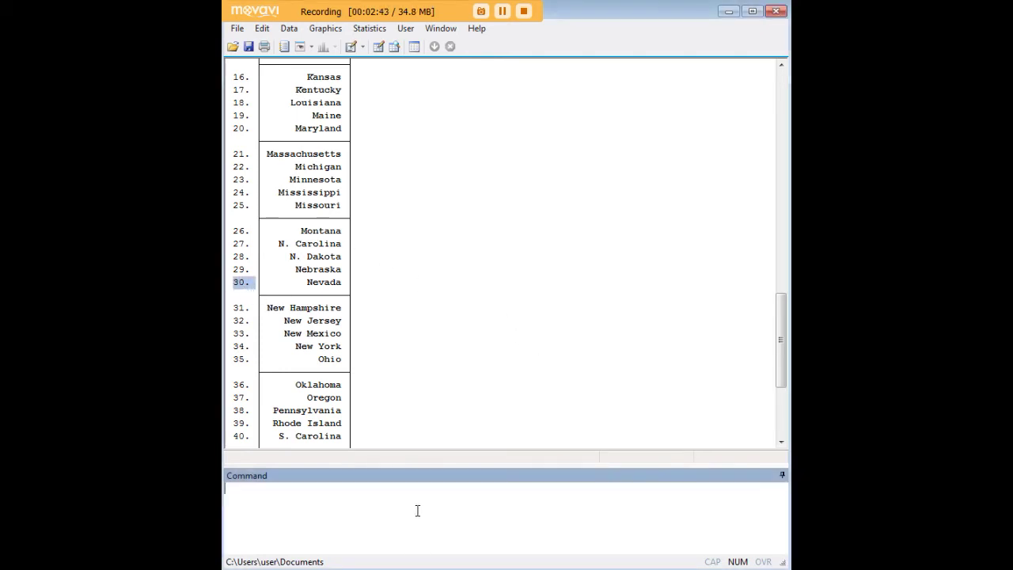
{"action": "type", "text": "regress mrgrate dvcrate if state !=30"}
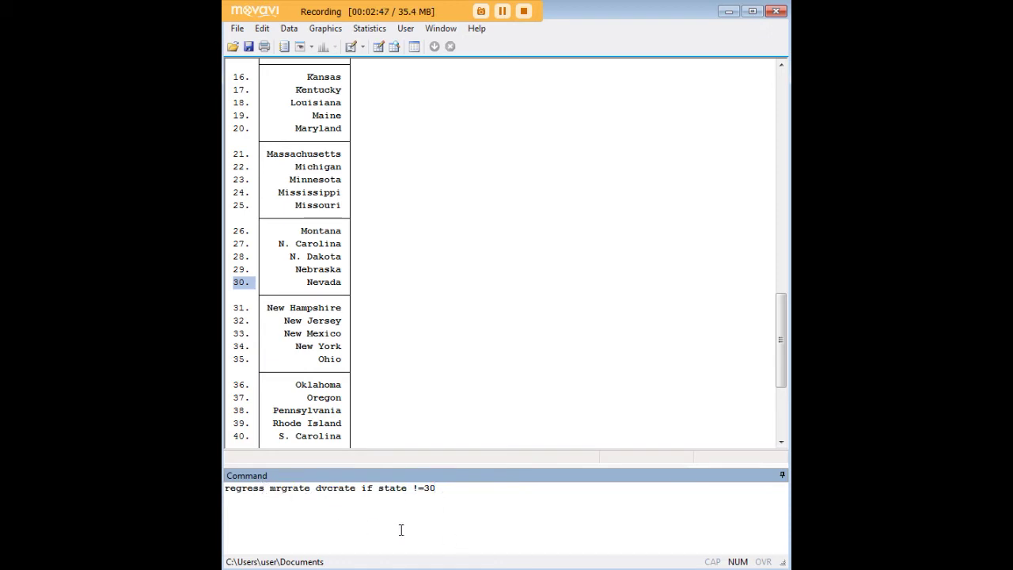
{"action": "key", "text": "BackSpace"}
{"action": "key", "text": "BackSpace"}
{"action": "key", "text": "BackSpace"}
{"action": "key", "text": "BackSpace"}
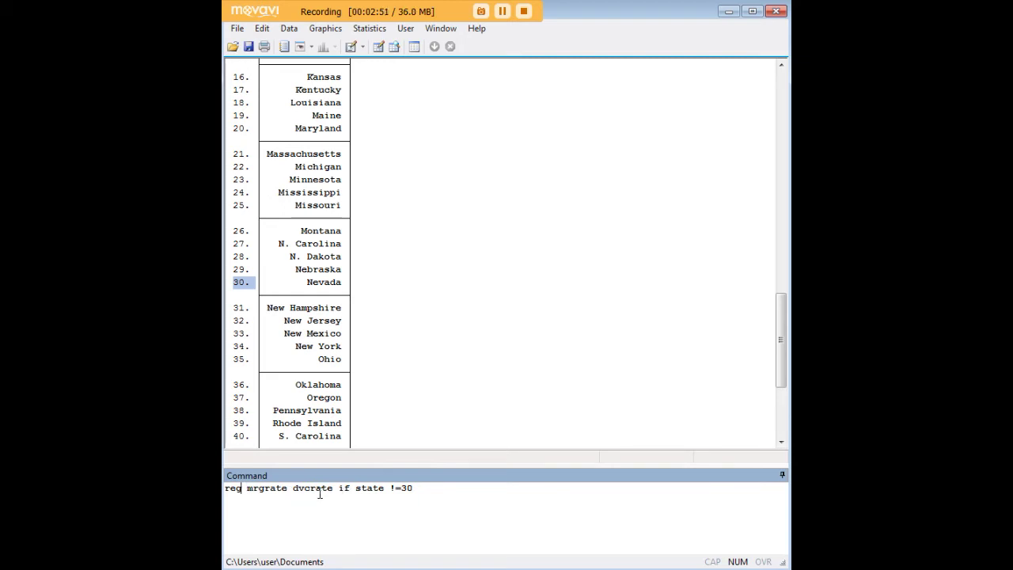
{"action": "left_click_drag", "start_coordinate": [338, 489], "coordinate": [416, 492]}
{"action": "left_click", "coordinate": [389, 490]}
{"action": "left_click", "coordinate": [414, 488]}
{"action": "left_click_drag", "start_coordinate": [357, 488], "coordinate": [407, 487]}
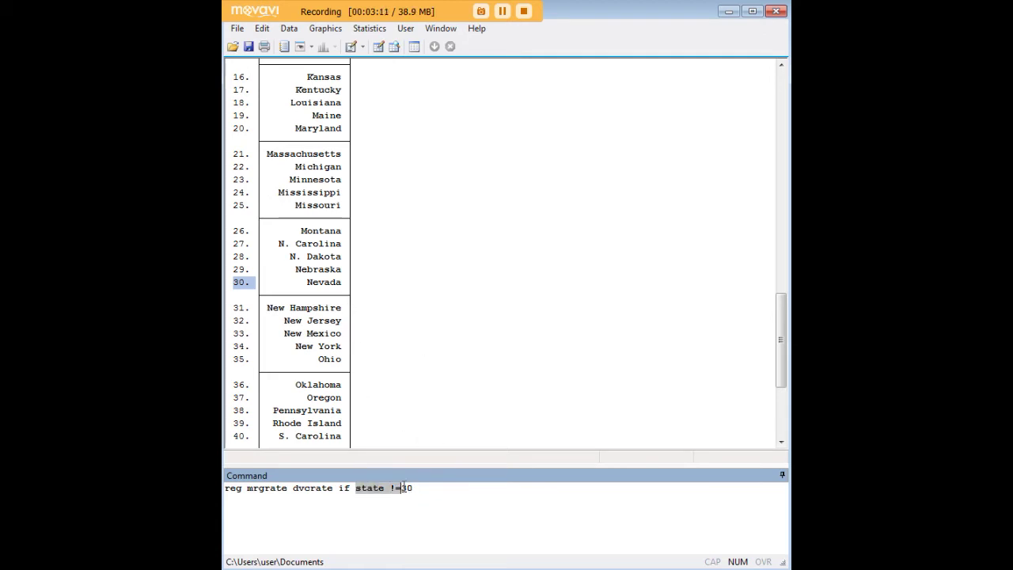
{"action": "left_click", "coordinate": [429, 489]}
{"action": "key", "text": "Return"}
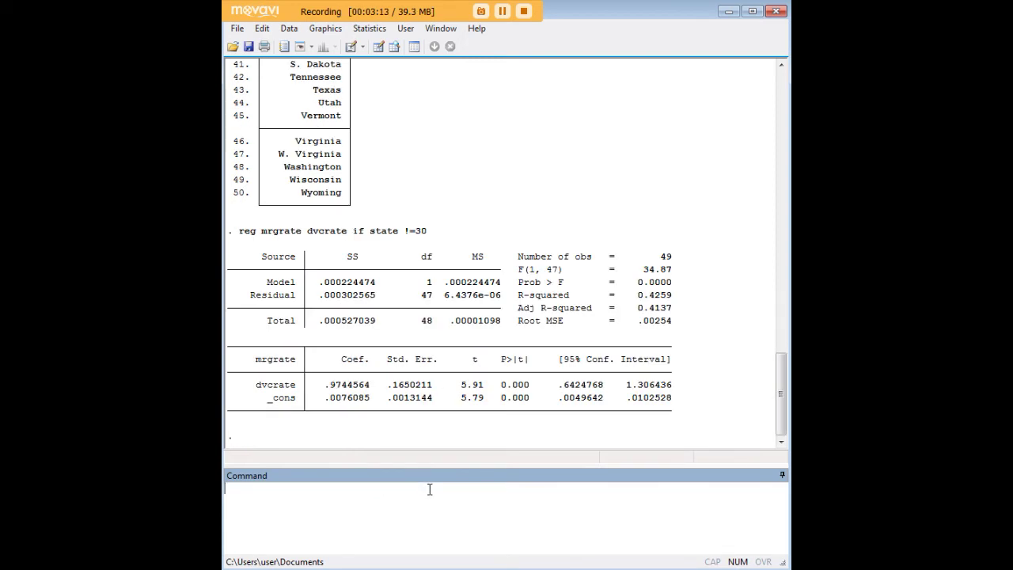
{"action": "left_click_drag", "start_coordinate": [373, 386], "coordinate": [334, 396]}
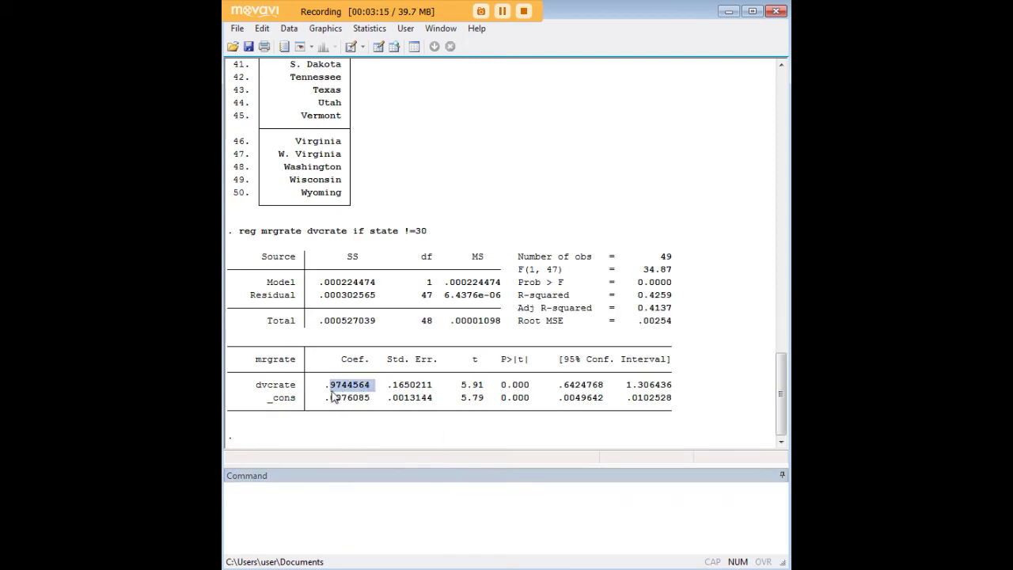
{"action": "left_click", "coordinate": [345, 390]}
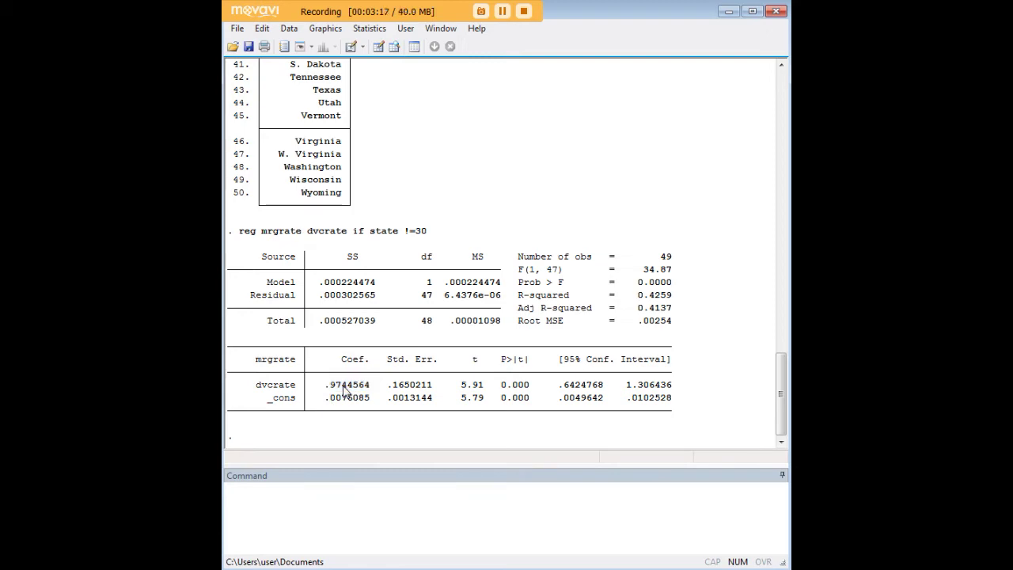
{"action": "scroll", "coordinate": [408, 381], "scroll_direction": "up", "scroll_amount": 15}
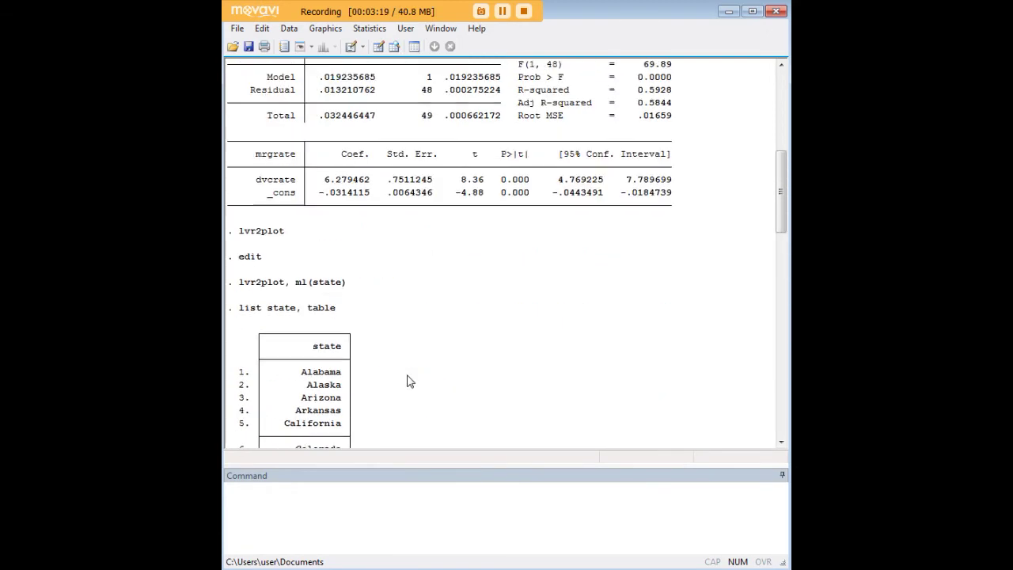
{"action": "left_click_drag", "start_coordinate": [371, 181], "coordinate": [327, 180]}
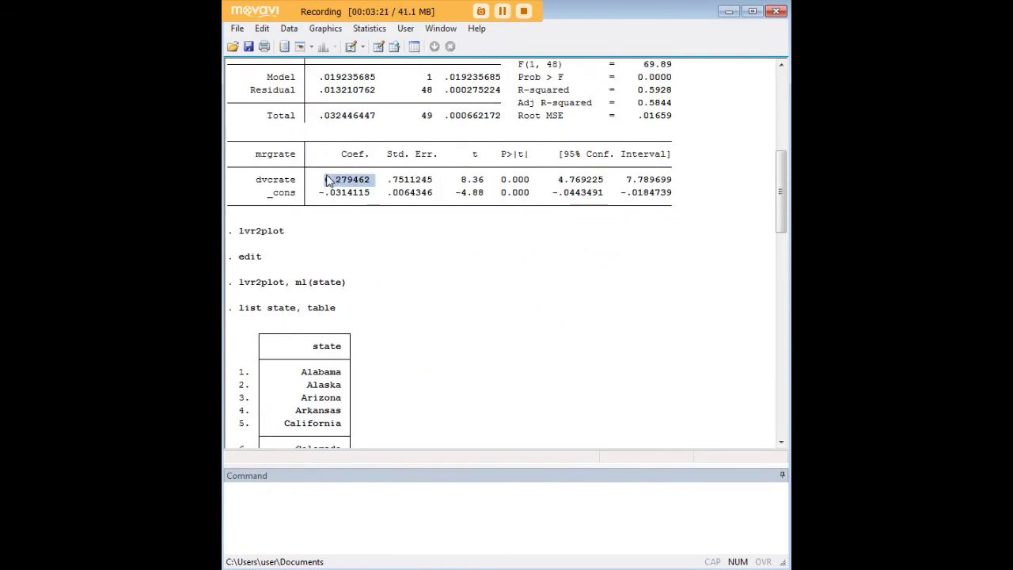
{"action": "scroll", "coordinate": [556, 281], "scroll_direction": "up", "scroll_amount": 4}
{"action": "scroll", "coordinate": [563, 326], "scroll_direction": "down", "scroll_amount": 17}
{"action": "scroll", "coordinate": [554, 332], "scroll_direction": "down", "scroll_amount": 10}
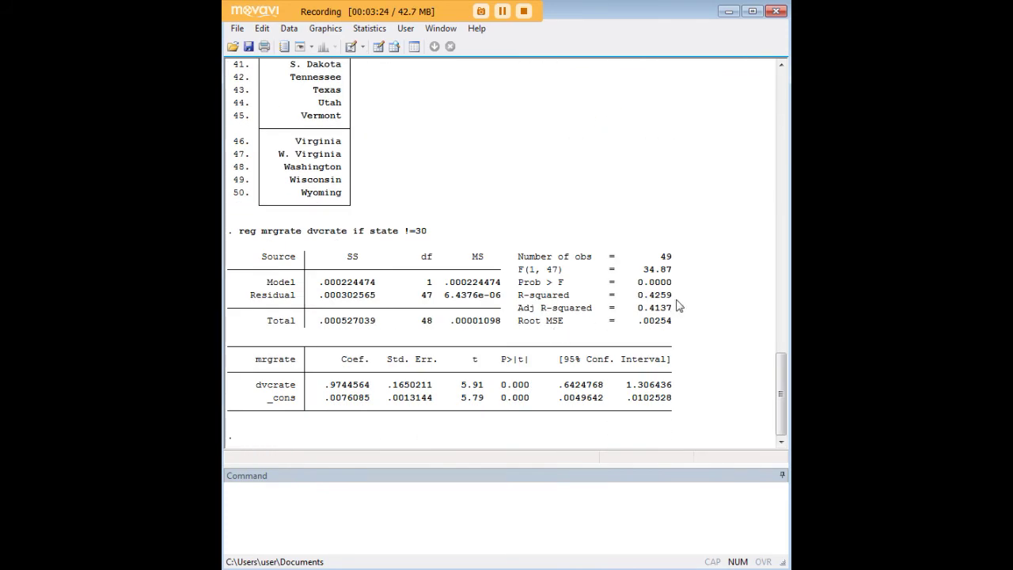
{"action": "left_click_drag", "start_coordinate": [674, 296], "coordinate": [638, 297]}
{"action": "left_click", "coordinate": [676, 301]}
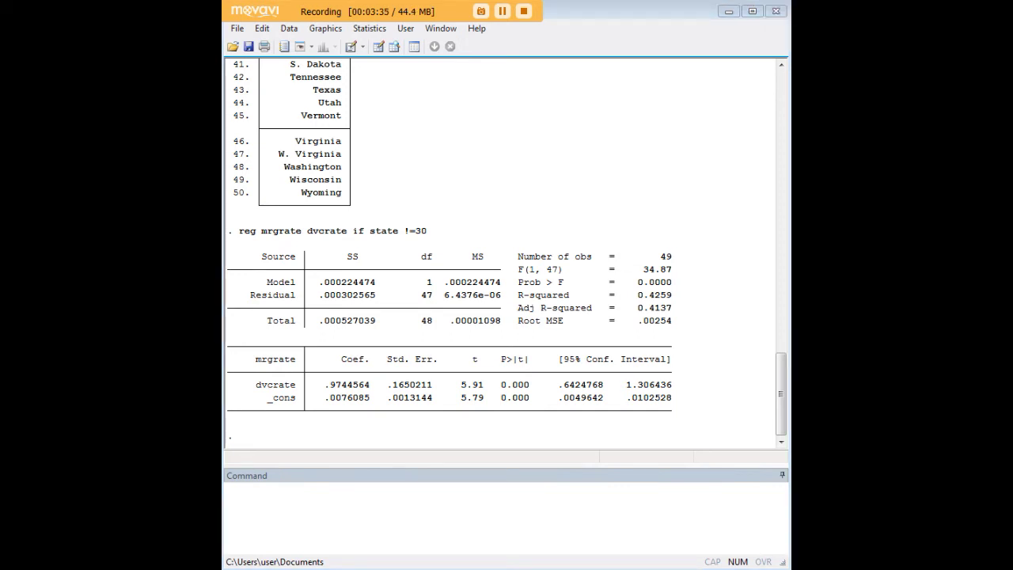
{"action": "left_click", "coordinate": [610, 505]}
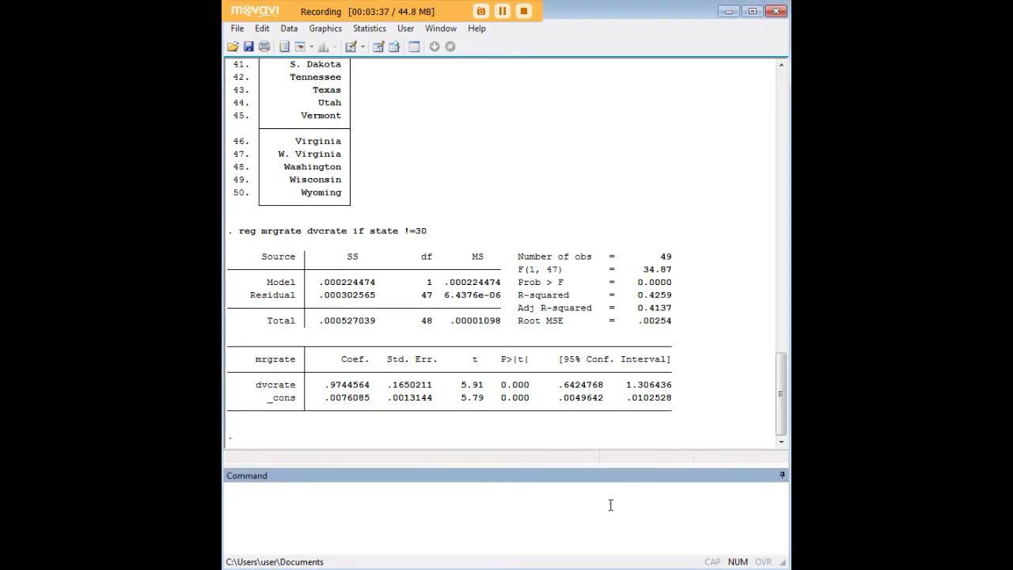
Run lvr2plot, ml(state) on the no-Nevada regression, then move the graph aside.
{"action": "type", "text": "lvr2plot, ml(state)"}
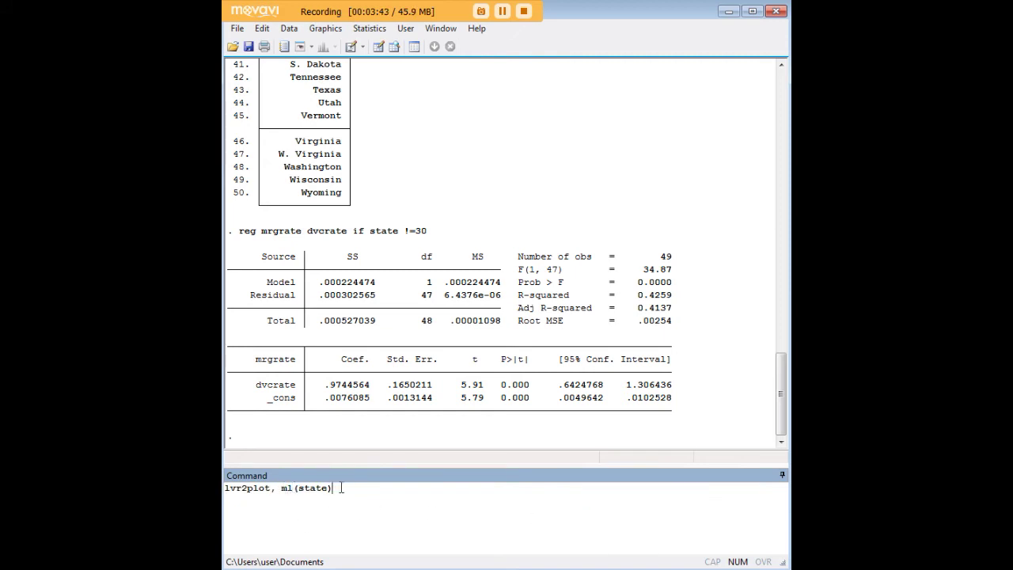
{"action": "key", "text": "Return"}
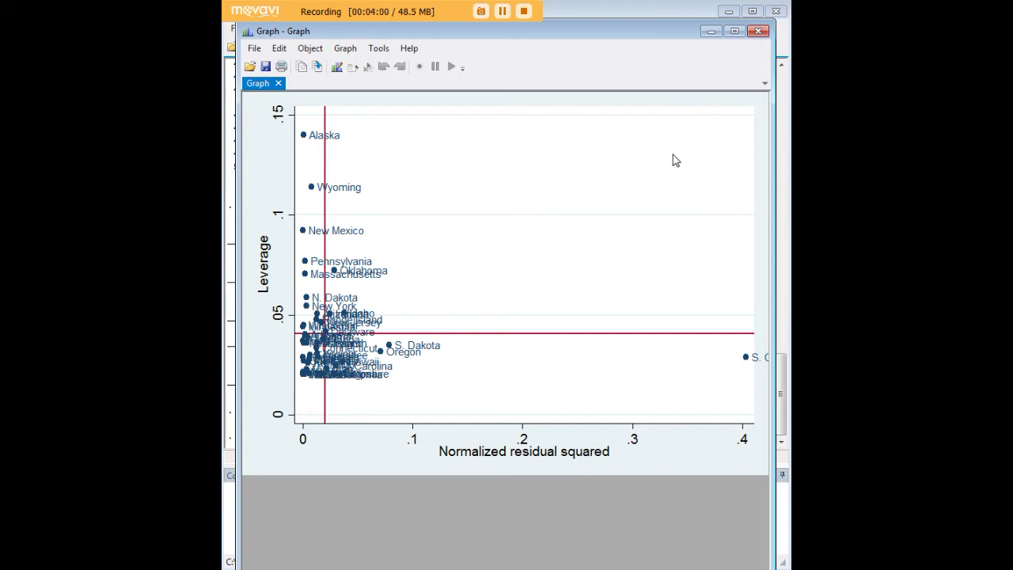
{"action": "left_click", "coordinate": [711, 31]}
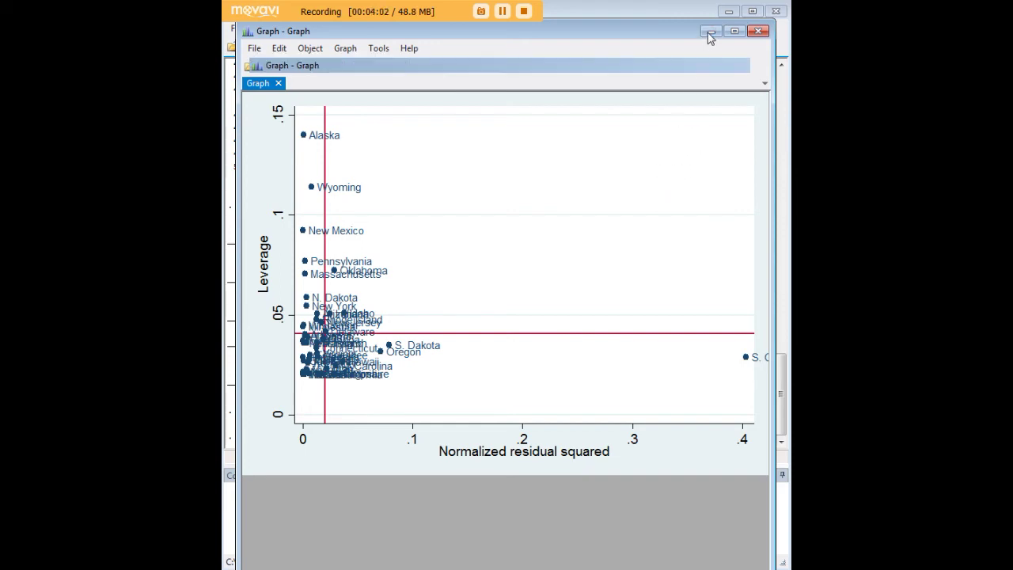